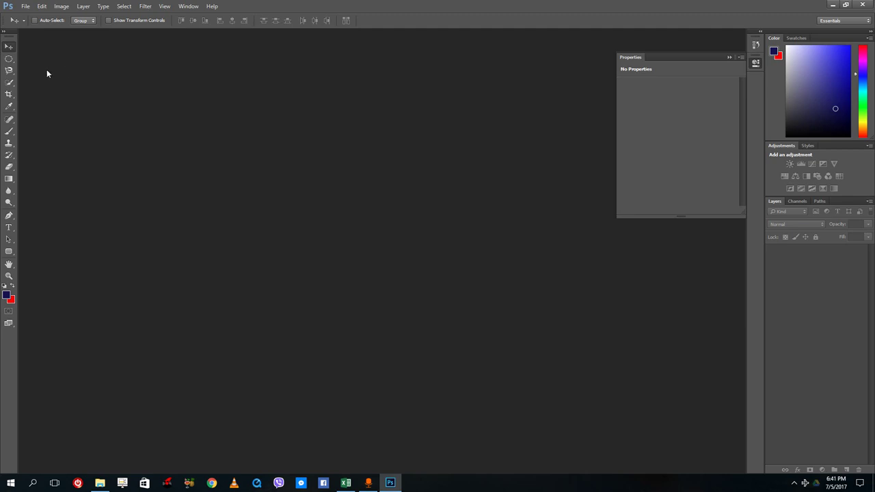
- Open the river photo 1.JPG from the Photoshop desktop folder
{"action": "left_click", "coordinate": [26, 7]}
{"action": "left_click", "coordinate": [35, 29]}
{"action": "double_click", "coordinate": [314, 169]}
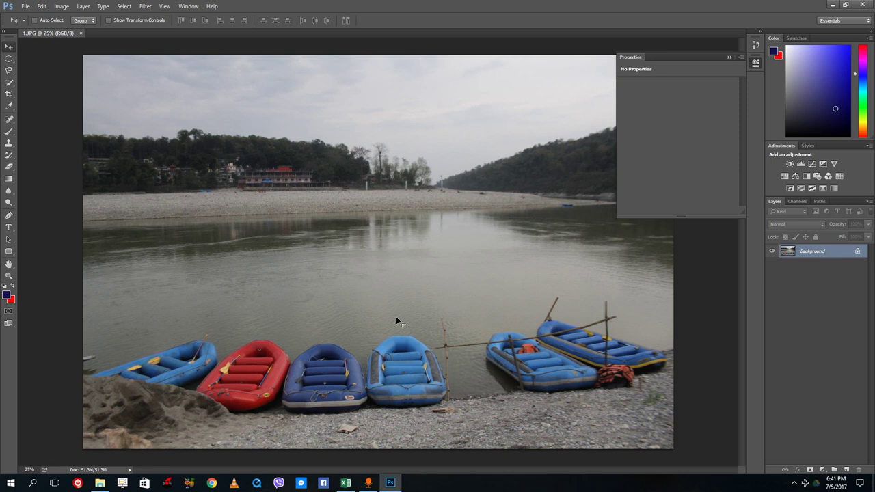
- Trace a closed Magnetic Lasso selection around the light-blue fourth raft from the left
{"action": "left_click", "coordinate": [9, 71]}
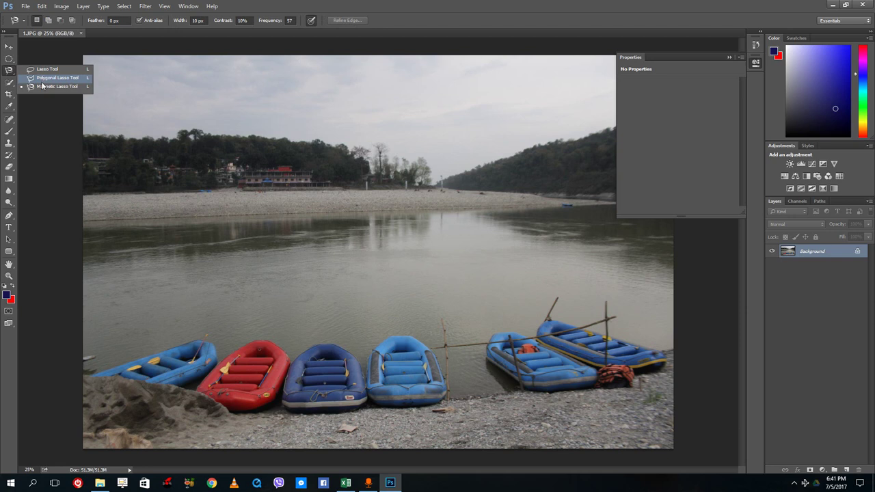
{"action": "left_click", "coordinate": [48, 87]}
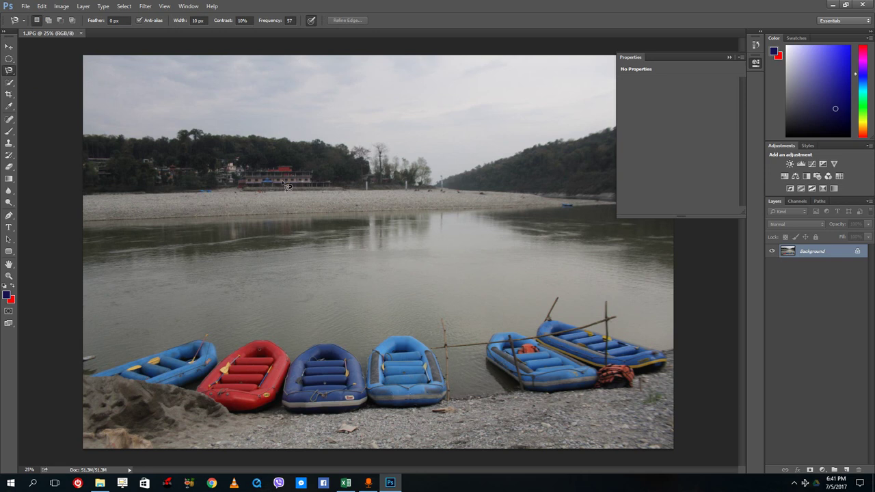
{"action": "left_click", "coordinate": [729, 57]}
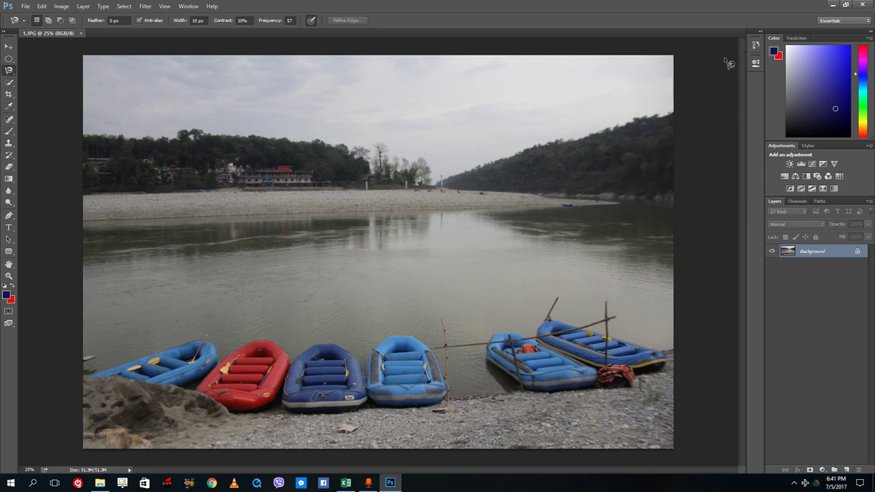
{"action": "left_click", "coordinate": [394, 408]}
{"action": "double_click", "coordinate": [399, 413]}
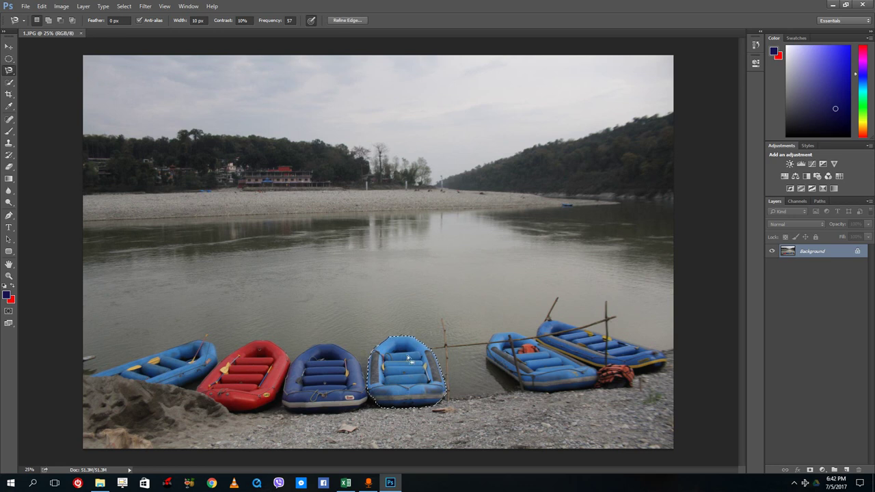
- Refine the raft selection edge with Smooth 100 and Feather 1.6 px, output to a new layer
{"action": "left_click", "coordinate": [344, 20]}
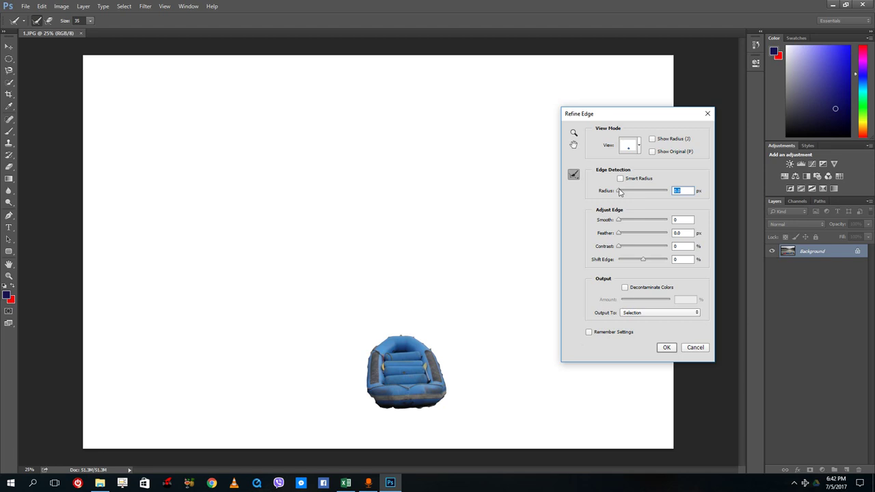
{"action": "left_click_drag", "start_coordinate": [620, 220], "coordinate": [647, 226]}
{"action": "left_click_drag", "start_coordinate": [647, 223], "coordinate": [704, 225]}
{"action": "left_click_drag", "start_coordinate": [619, 233], "coordinate": [623, 236]}
{"action": "left_click", "coordinate": [622, 248]}
{"action": "left_click", "coordinate": [632, 318]}
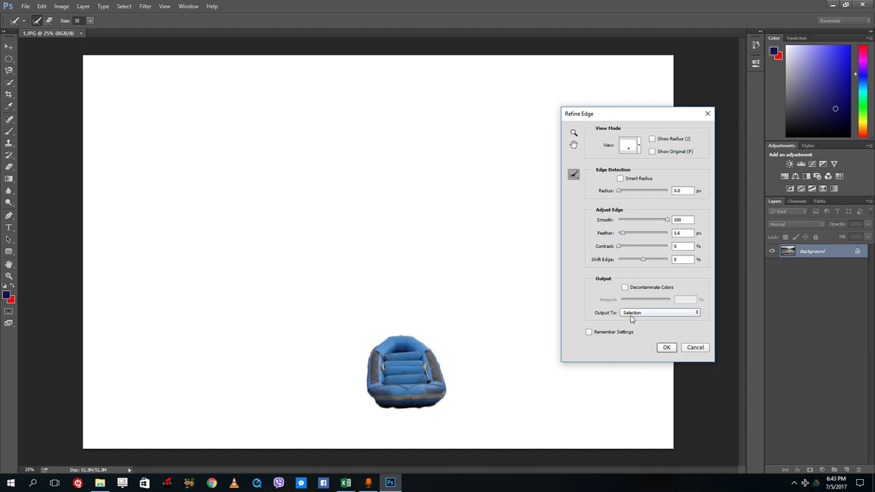
{"action": "left_click", "coordinate": [633, 318]}
{"action": "left_click", "coordinate": [641, 332]}
{"action": "left_click", "coordinate": [667, 348]}
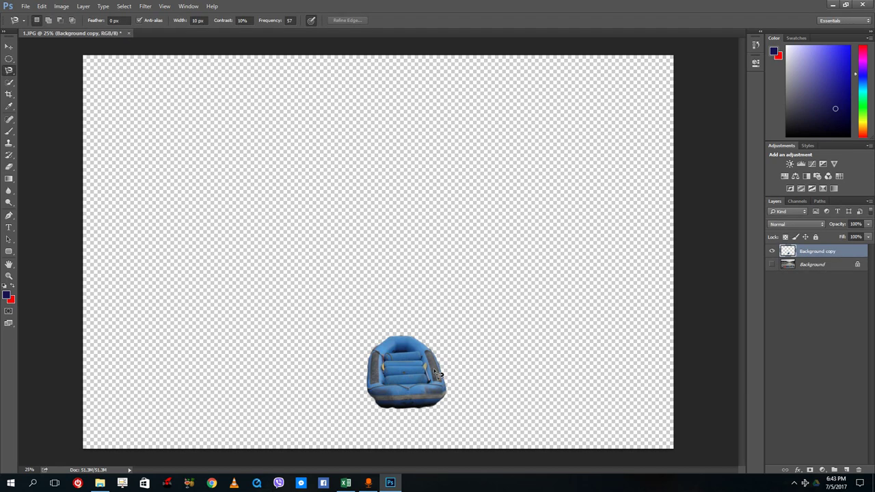
- Show the Background layer and move the raft copy just right of the original
{"action": "left_click", "coordinate": [773, 265]}
{"action": "key", "text": "v"}
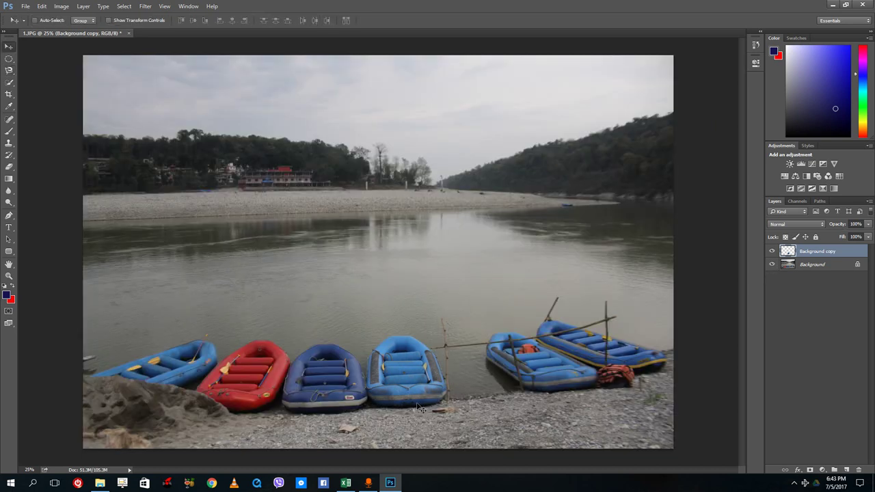
{"action": "left_click_drag", "start_coordinate": [395, 382], "coordinate": [457, 376]}
- Rotate the raft copy about 10 degrees counter-clockwise and commit the transform
{"action": "key", "text": "ctrl+t"}
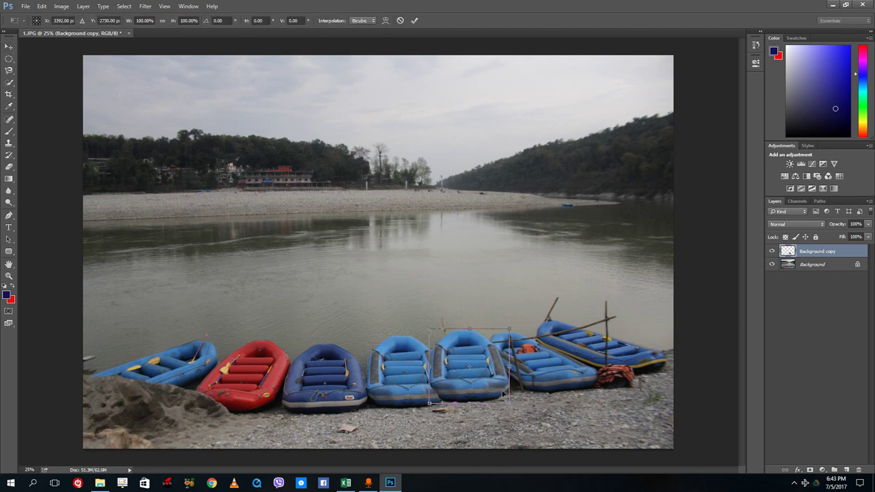
{"action": "mouse_move", "coordinate": [514, 326]}
{"action": "left_mouse_down"}
{"action": "mouse_move", "coordinate": [536, 302]}
{"action": "mouse_move", "coordinate": [521, 333]}
{"action": "left_mouse_up"}
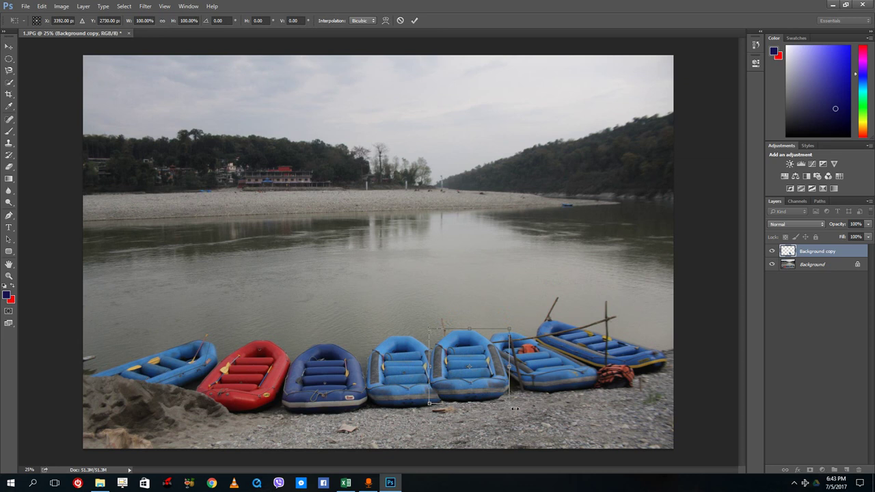
{"action": "left_click_drag", "start_coordinate": [514, 410], "coordinate": [550, 396]}
{"action": "key", "text": "Return"}
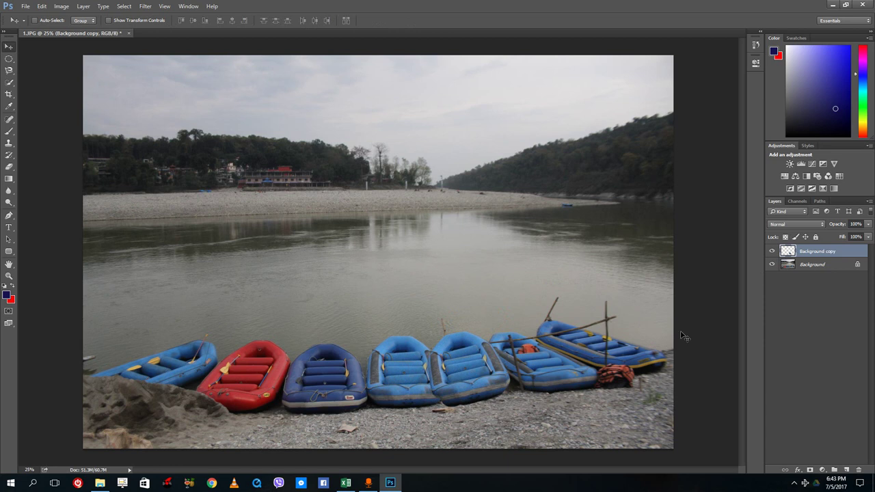
- Unlock the Background into Layer 0, cancelling Layer Style and undoing a trial move
{"action": "left_click", "coordinate": [807, 266]}
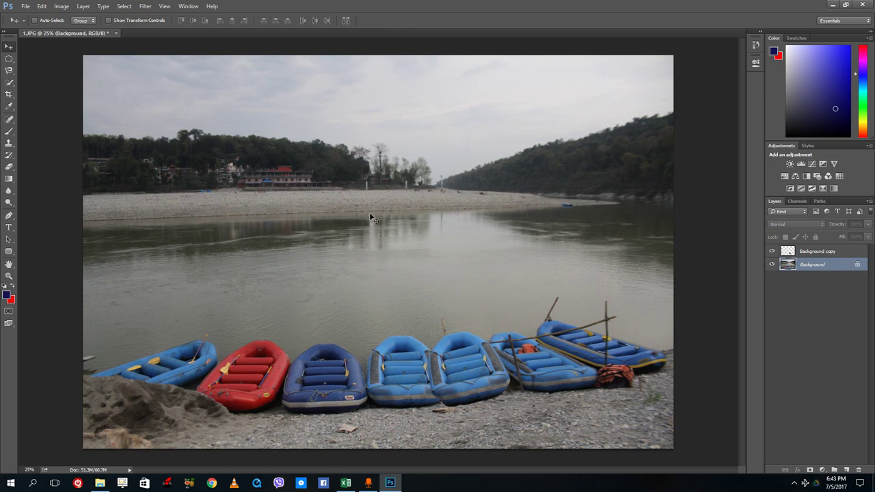
{"action": "left_click", "coordinate": [858, 267]}
{"action": "double_click", "coordinate": [813, 265]}
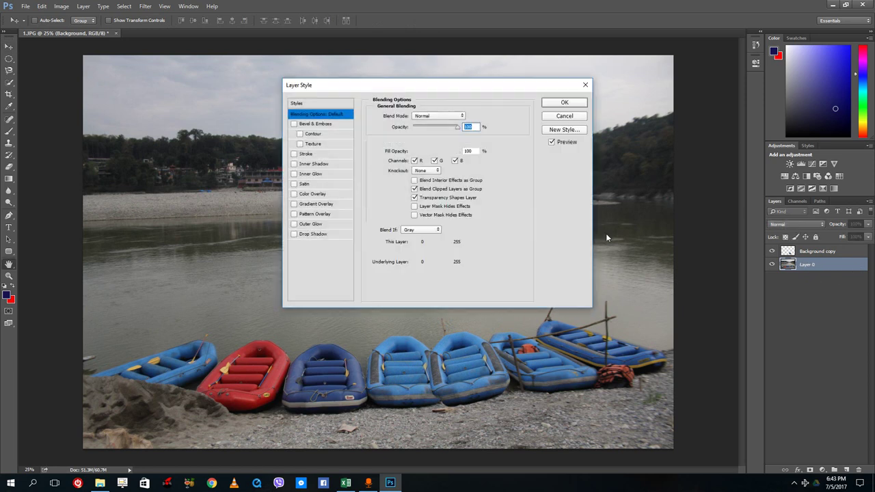
{"action": "left_click", "coordinate": [575, 116]}
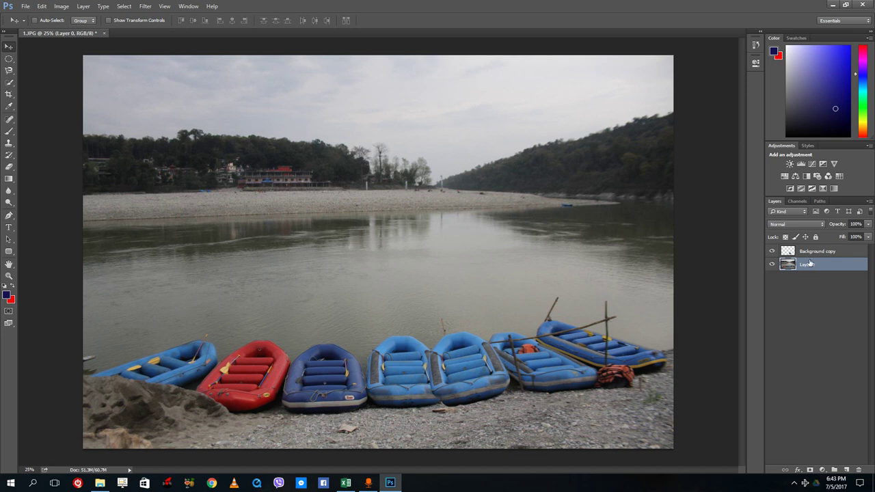
{"action": "left_click_drag", "start_coordinate": [164, 109], "coordinate": [441, 256]}
{"action": "key", "text": "ctrl+z"}
- Try Magic Wand selections on the sky, then on the left treeline and village
{"action": "left_click_drag", "start_coordinate": [9, 87], "coordinate": [48, 89]}
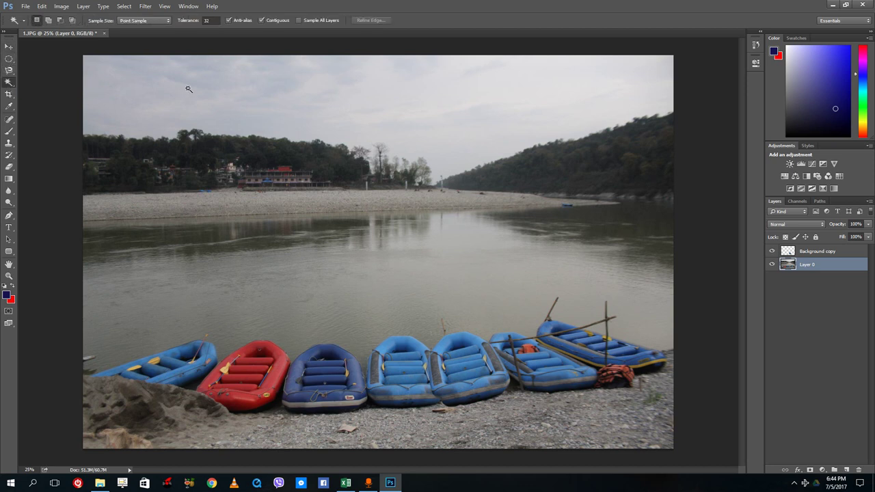
{"action": "left_click", "coordinate": [187, 87]}
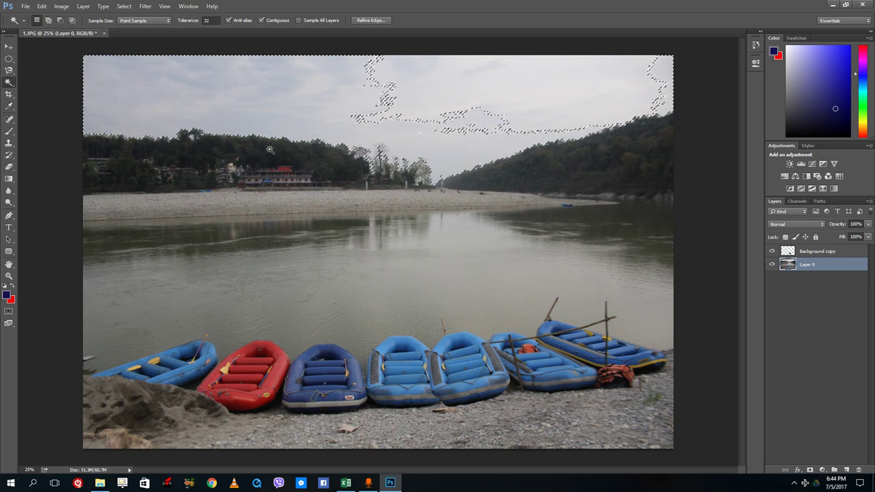
{"action": "left_click", "coordinate": [86, 133]}
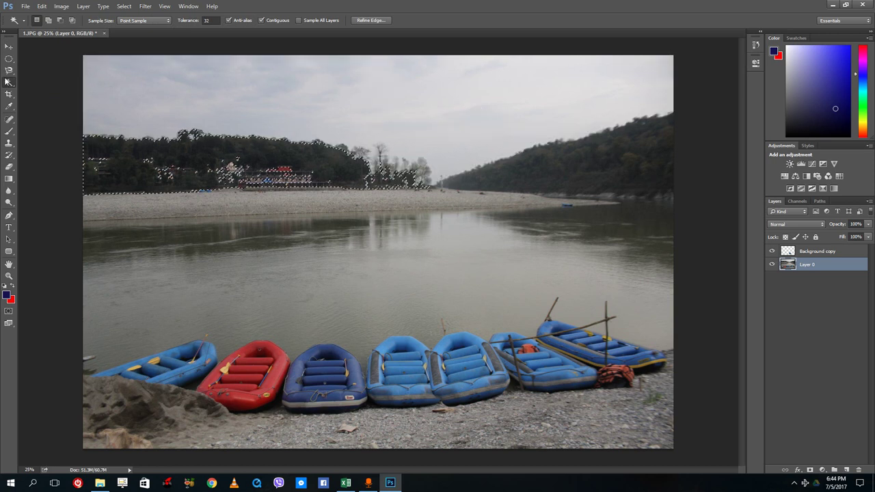
- Return to the Magnetic Lasso and dismiss the no-pixels-selected warning
{"action": "left_click", "coordinate": [9, 70]}
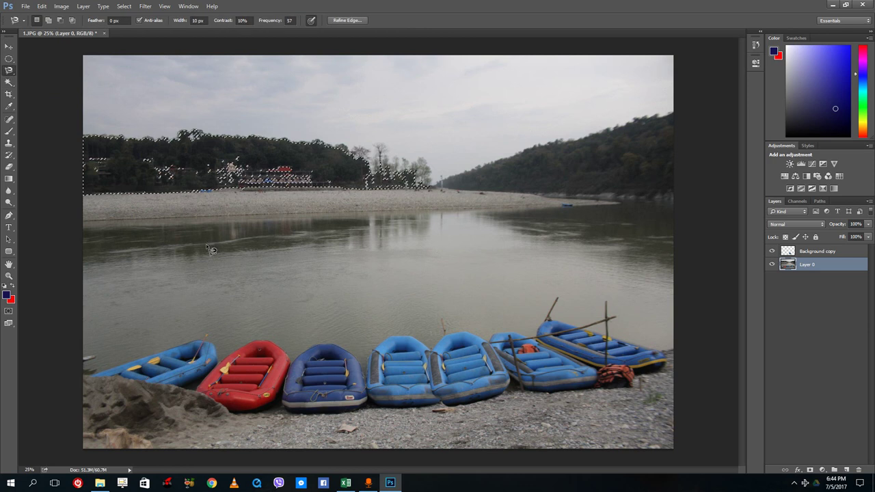
{"action": "double_click", "coordinate": [206, 245]}
{"action": "left_click", "coordinate": [436, 179]}
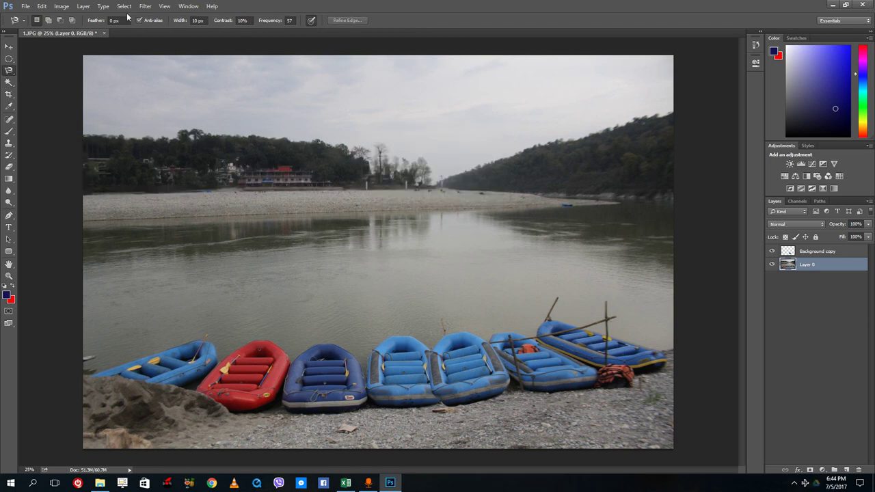
- Select the red raft with Color Range, sampling its colour and lowering Fuzziness to 156
{"action": "left_click", "coordinate": [124, 6]}
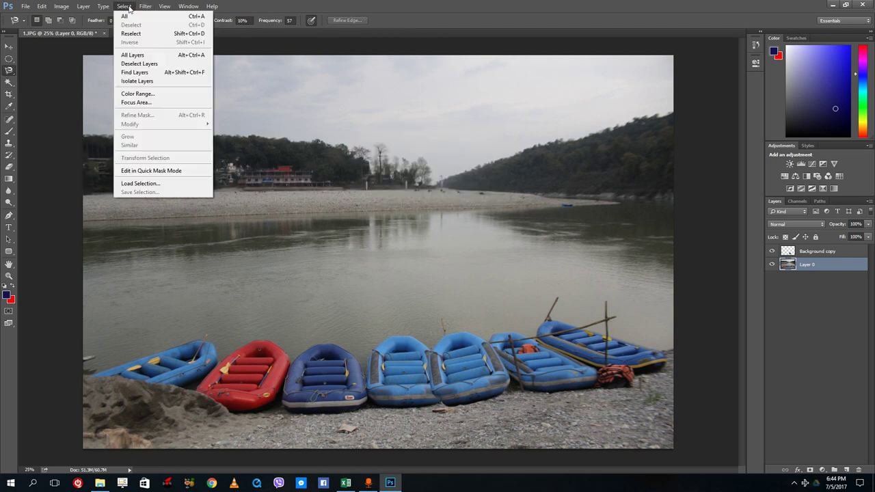
{"action": "left_click", "coordinate": [165, 97]}
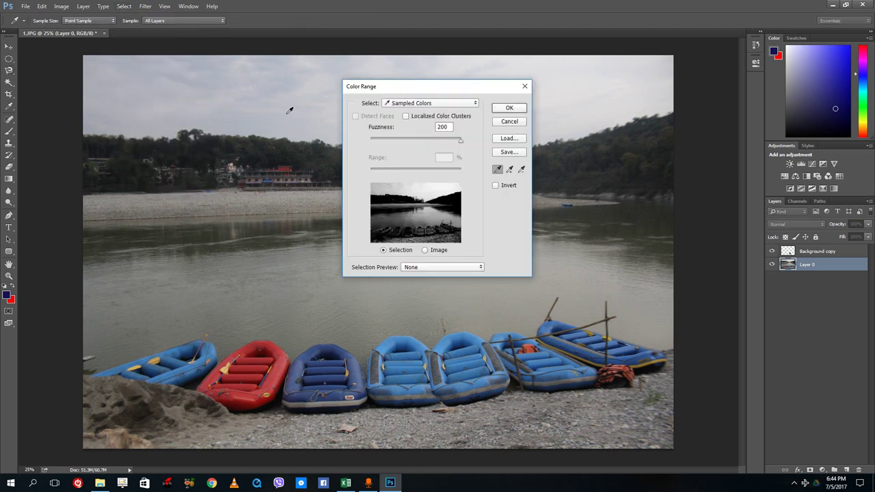
{"action": "left_click_drag", "start_coordinate": [410, 92], "coordinate": [605, 94]}
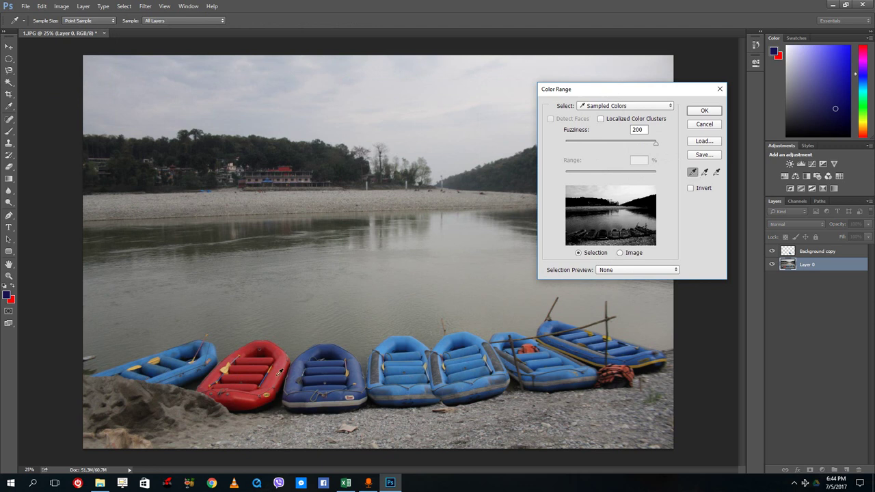
{"action": "left_click", "coordinate": [282, 352]}
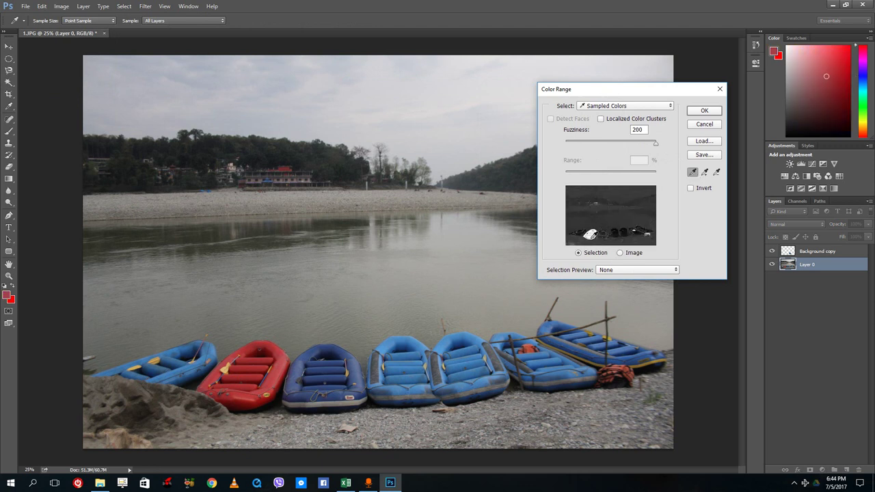
{"action": "left_click_drag", "start_coordinate": [654, 143], "coordinate": [636, 147]}
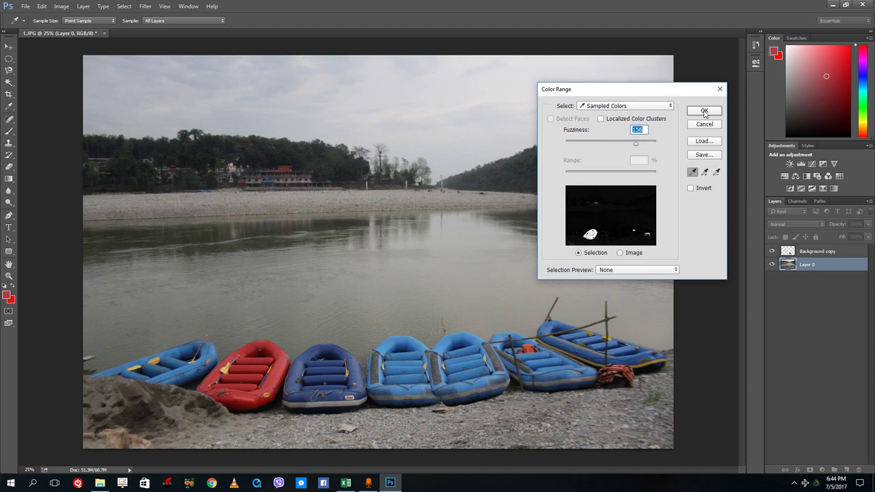
{"action": "left_click", "coordinate": [704, 111]}
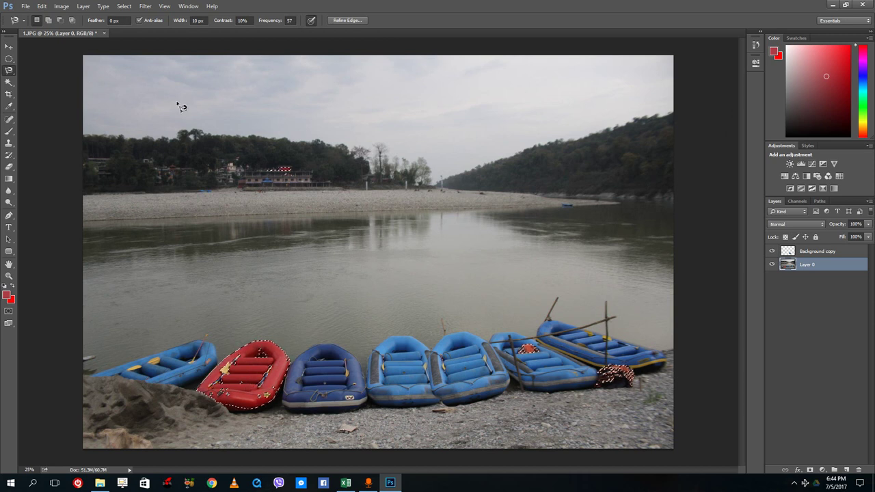
- Choose the Quick Selection Tool from the Magic Wand flyout
{"action": "left_click", "coordinate": [7, 71]}
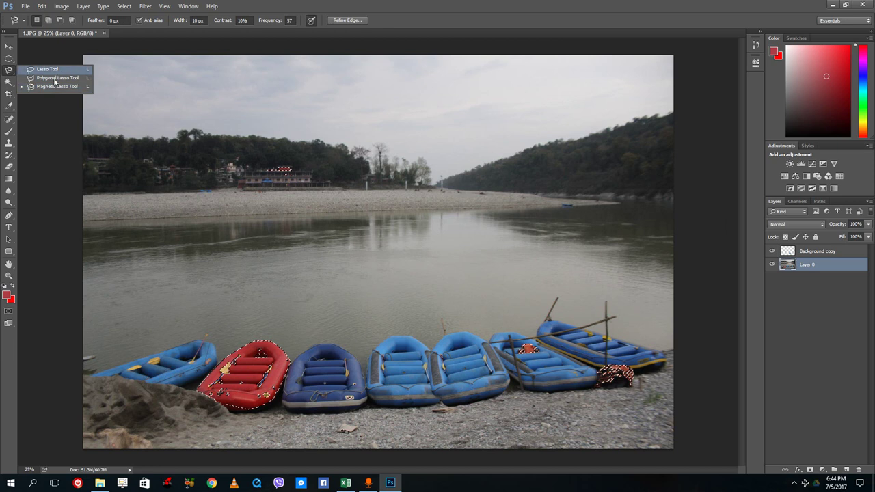
{"action": "left_click", "coordinate": [9, 82]}
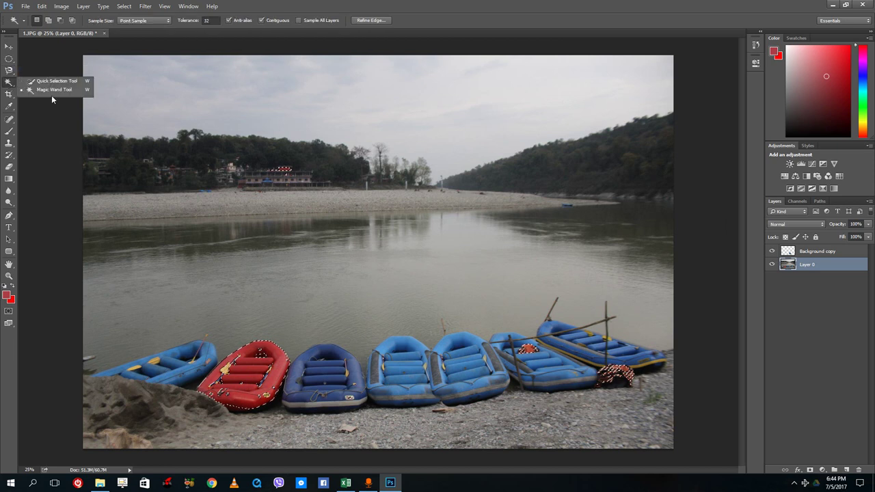
{"action": "left_click", "coordinate": [56, 82]}
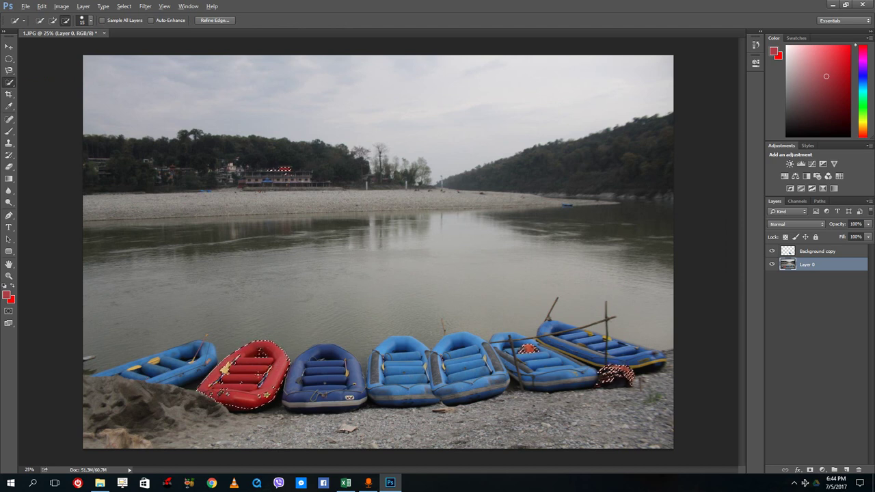
- Zoom in on the red raft and enlarge the Quick Selection brush to 125
{"action": "scroll", "coordinate": [256, 371], "scroll_direction": "up", "scroll_amount": 5}
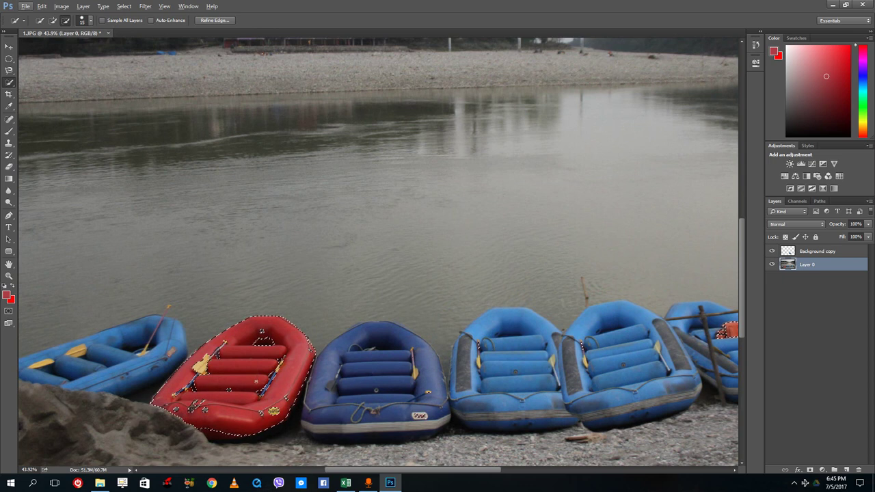
{"action": "scroll", "coordinate": [256, 381], "scroll_direction": "up", "scroll_amount": 2}
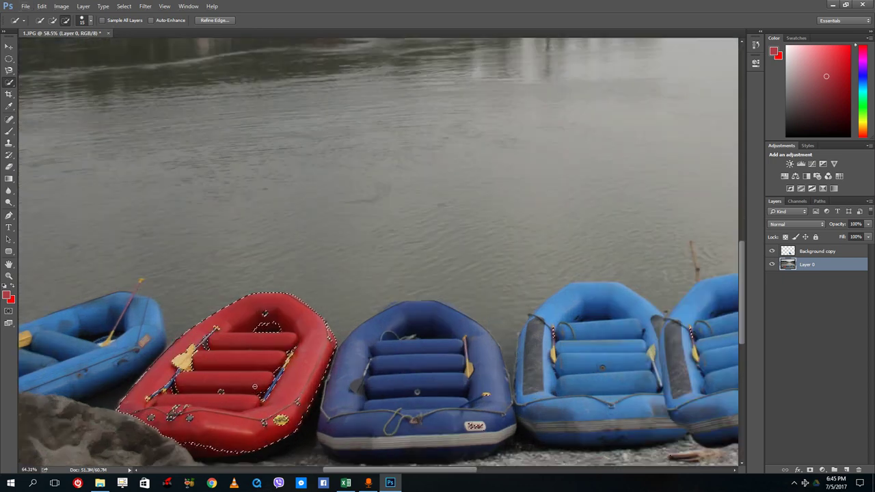
{"action": "scroll", "coordinate": [254, 387], "scroll_direction": "up", "scroll_amount": 2}
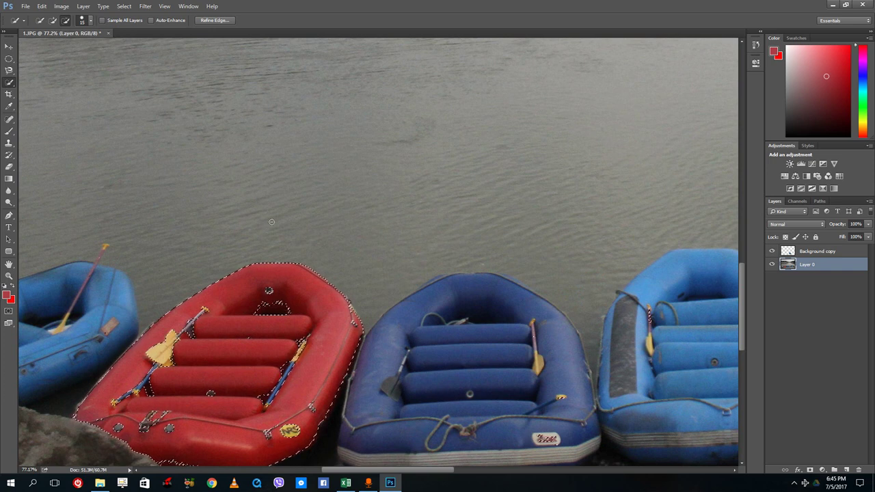
{"action": "key", "text": "bracketright"}
{"action": "key", "text": "bracketright"}
{"action": "key", "text": "bracketright"}
{"action": "key", "text": "bracketright"}
{"action": "key", "text": "bracketright"}
{"action": "key", "text": "bracketright"}
{"action": "key", "text": "bracketright"}
{"action": "key", "text": "bracketright"}
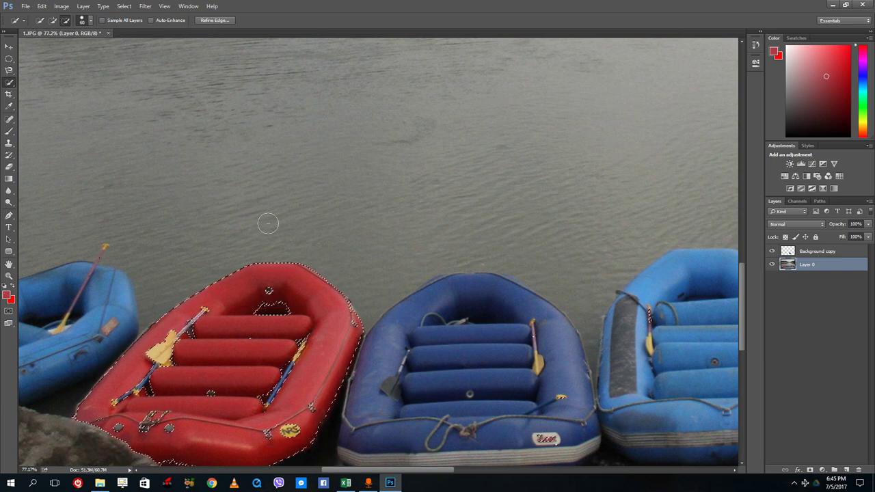
{"action": "key", "text": "bracketright"}
{"action": "key", "text": "bracketright"}
{"action": "key", "text": "bracketright"}
{"action": "key", "text": "bracketright"}
{"action": "key", "text": "bracketright"}
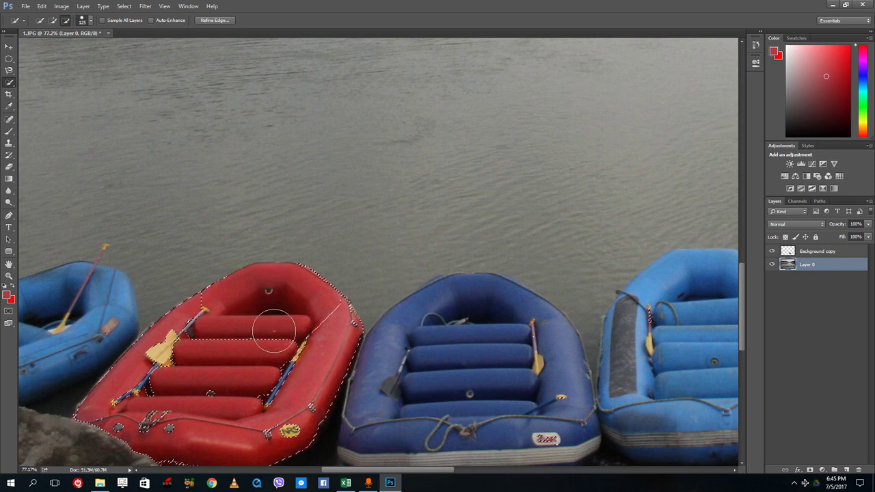
- Remove a spot near the top seat, then paint over the raft to fill holes
{"action": "left_click", "coordinate": [254, 336]}
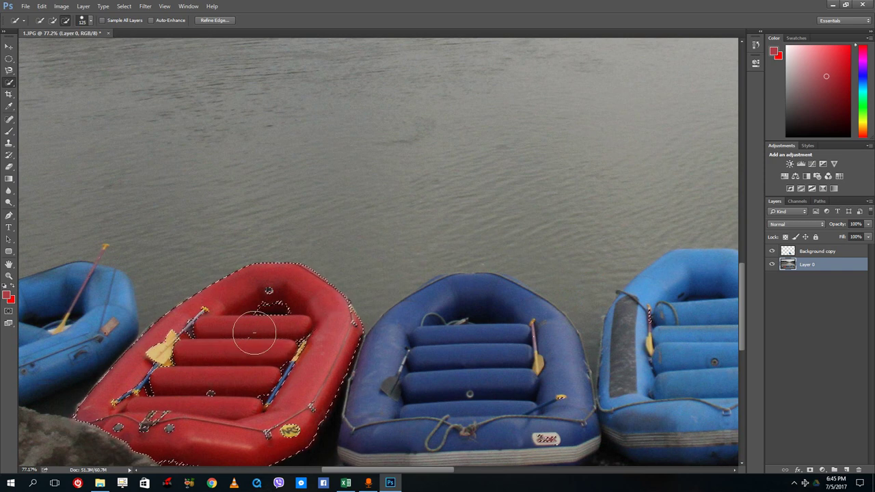
{"action": "left_click", "coordinate": [53, 21]}
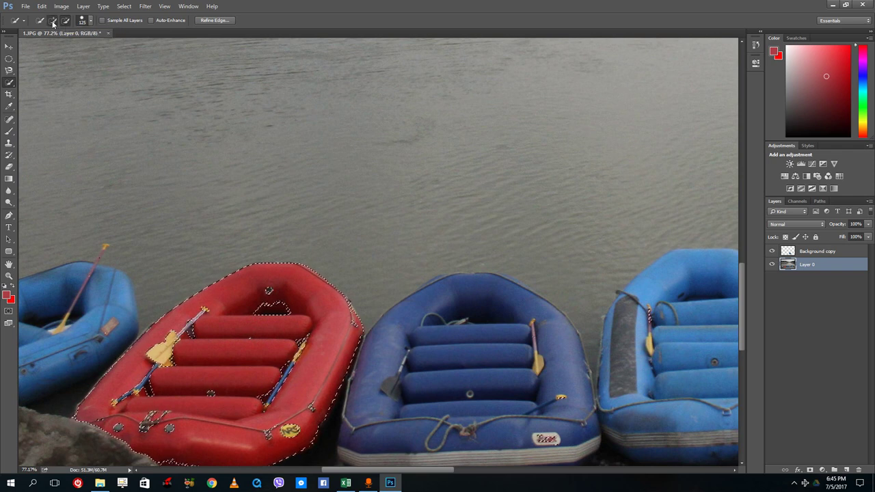
{"action": "mouse_move", "coordinate": [267, 323]}
{"action": "left_mouse_down"}
{"action": "mouse_move", "coordinate": [308, 339]}
{"action": "mouse_move", "coordinate": [250, 401]}
{"action": "mouse_move", "coordinate": [257, 430]}
{"action": "mouse_move", "coordinate": [152, 417]}
{"action": "mouse_move", "coordinate": [140, 401]}
{"action": "mouse_move", "coordinate": [112, 403]}
{"action": "left_mouse_up"}
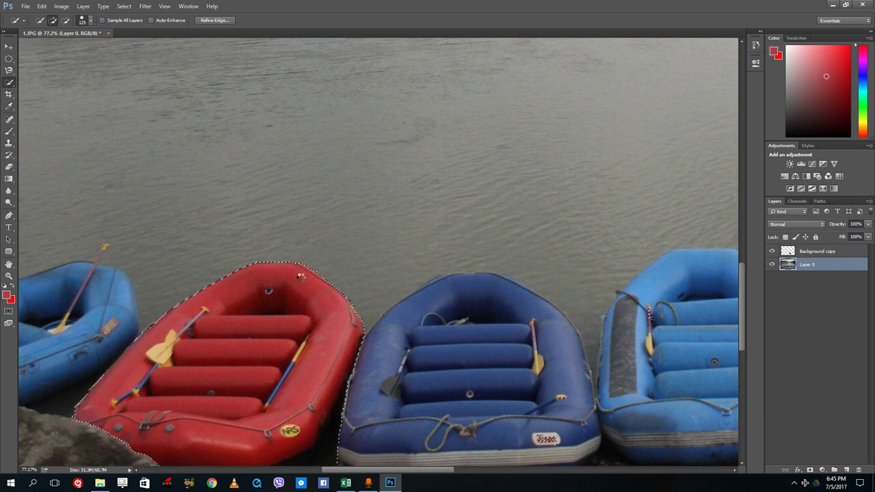
- Subtract the sand between the boats from the selection
{"action": "left_click", "coordinate": [65, 20]}
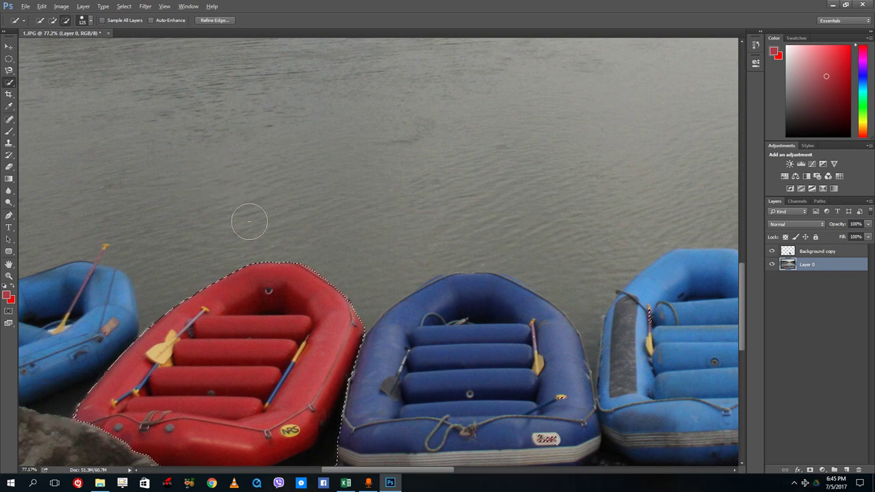
{"action": "scroll", "coordinate": [250, 221], "scroll_direction": "down", "scroll_amount": 5}
{"action": "scroll", "coordinate": [250, 246], "scroll_direction": "up", "scroll_amount": 1}
{"action": "left_click_drag", "start_coordinate": [296, 417], "coordinate": [244, 439]}
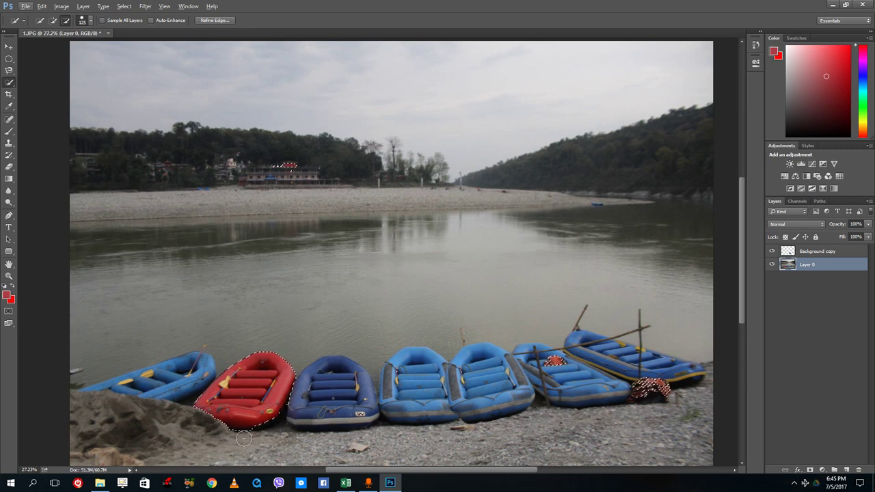
- Subtract the red bag and the distant building roof from the selection
{"action": "left_click", "coordinate": [657, 389], "text": "alt"}
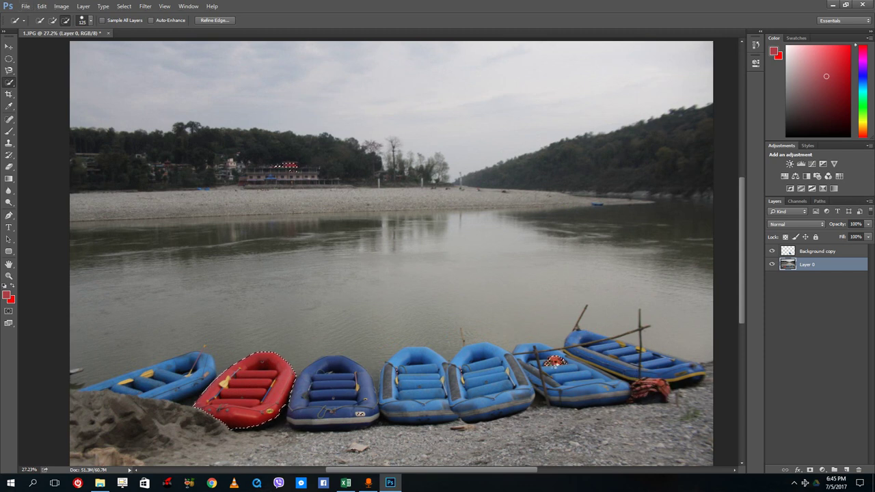
{"action": "left_click", "coordinate": [290, 166], "text": "alt"}
{"action": "left_click", "coordinate": [9, 47]}
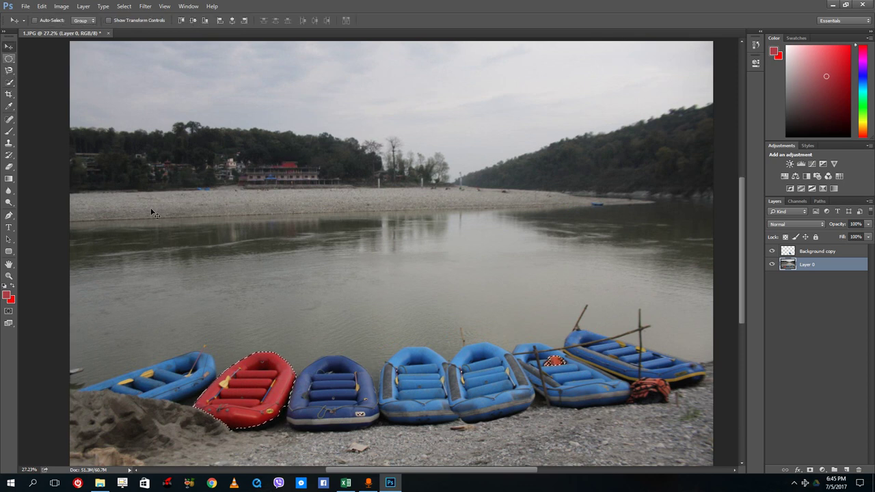
{"action": "right_click", "coordinate": [259, 390]}
{"action": "left_click", "coordinate": [257, 395]}
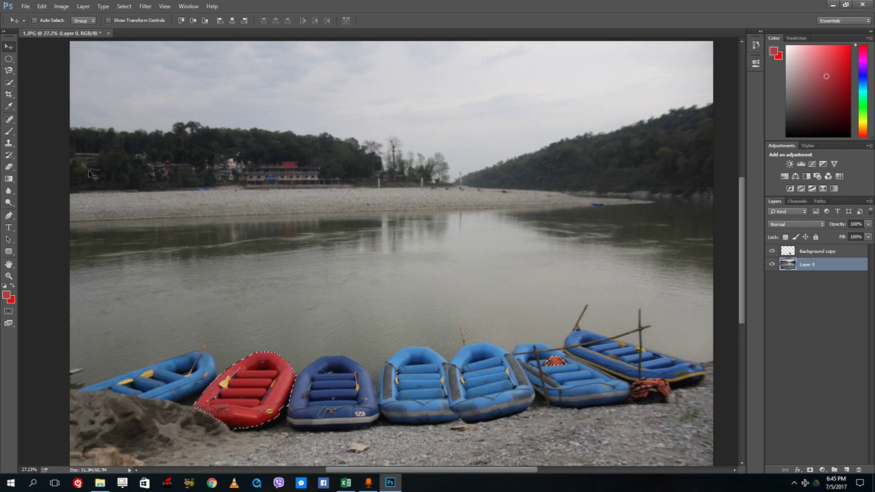
- Copy the selected red raft onto a new layer with Layer Via Copy
{"action": "left_click", "coordinate": [9, 59]}
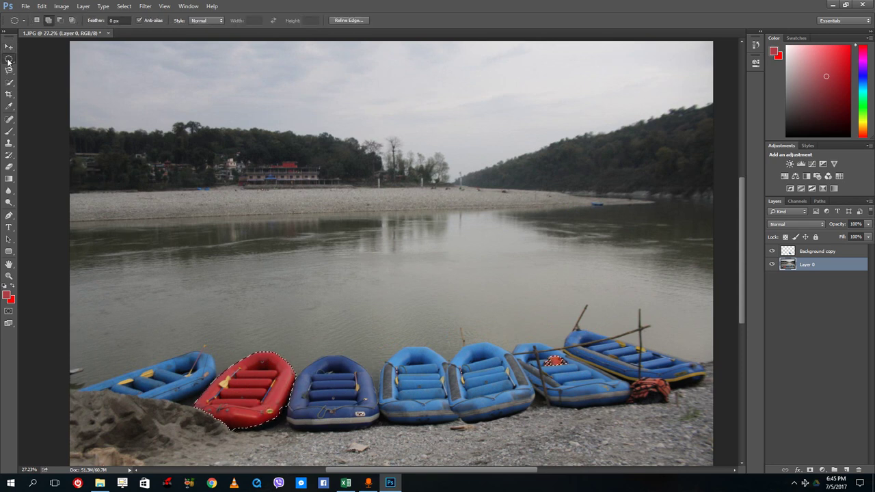
{"action": "right_click", "coordinate": [253, 388]}
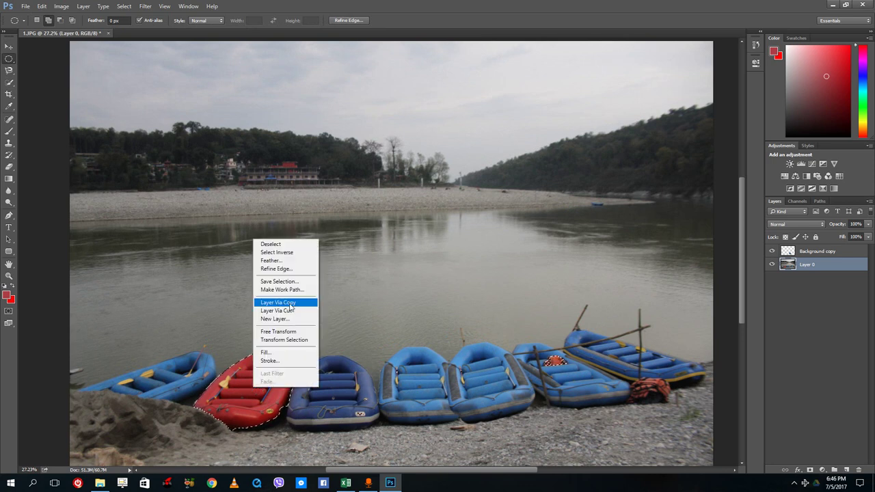
{"action": "left_click", "coordinate": [289, 306]}
{"action": "left_click", "coordinate": [9, 39]}
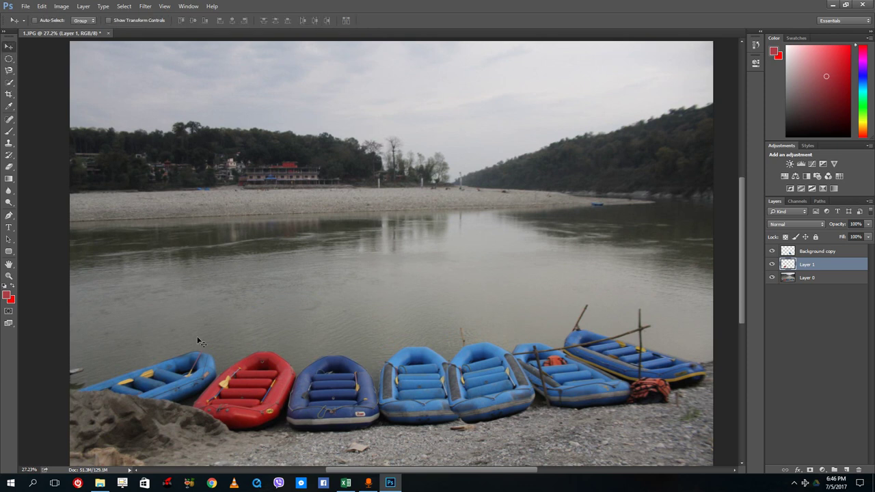
{"action": "left_click_drag", "start_coordinate": [253, 398], "coordinate": [355, 312]}
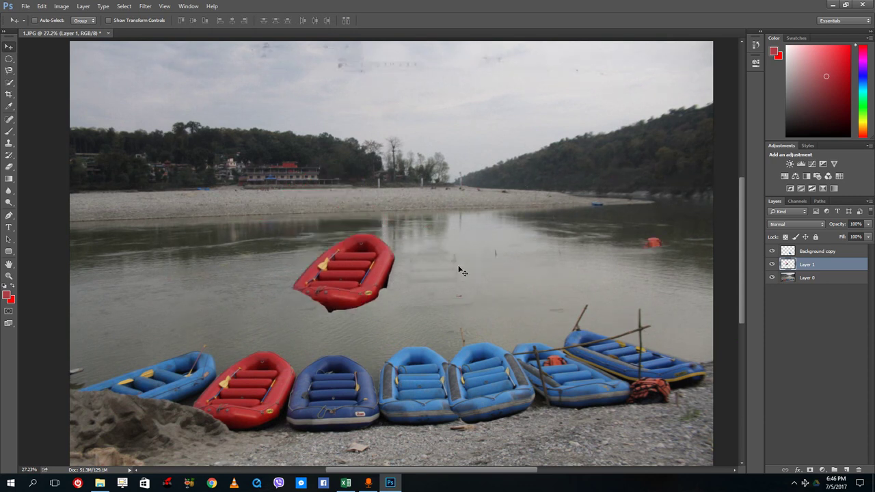
{"action": "left_click_drag", "start_coordinate": [335, 281], "coordinate": [247, 381]}
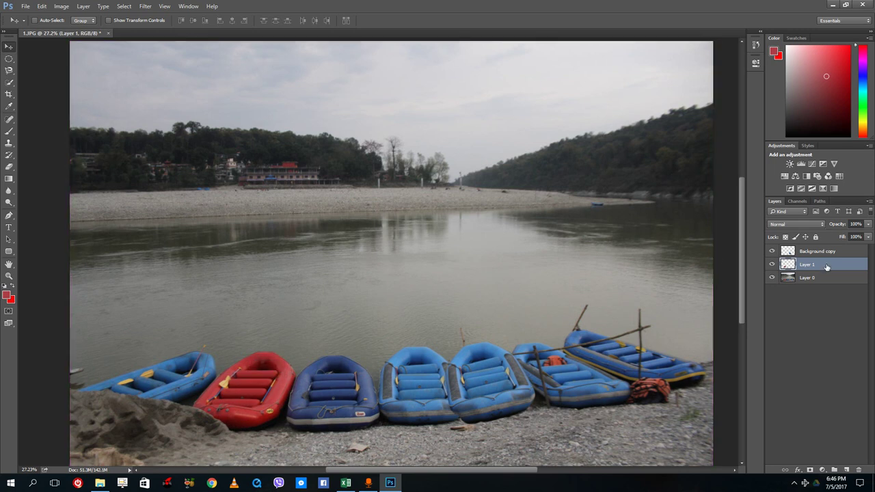